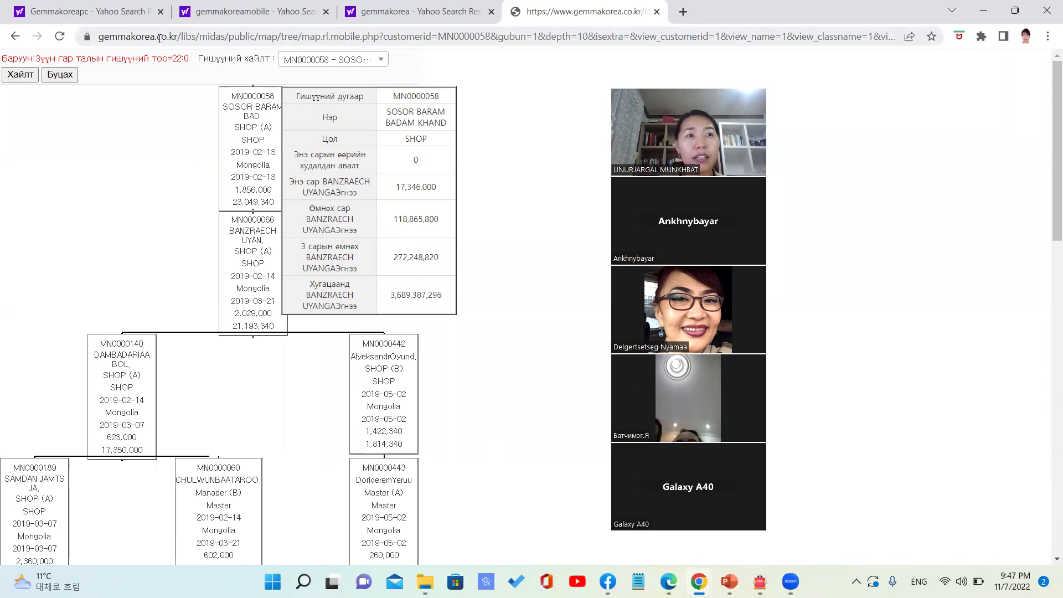
Return to the Ургийн мод search form and exclude Цолны бүдүүвчийн хураангуй and Доод талын борлуулалт from the printed information.
{"action": "left_click", "coordinate": [16, 37]}
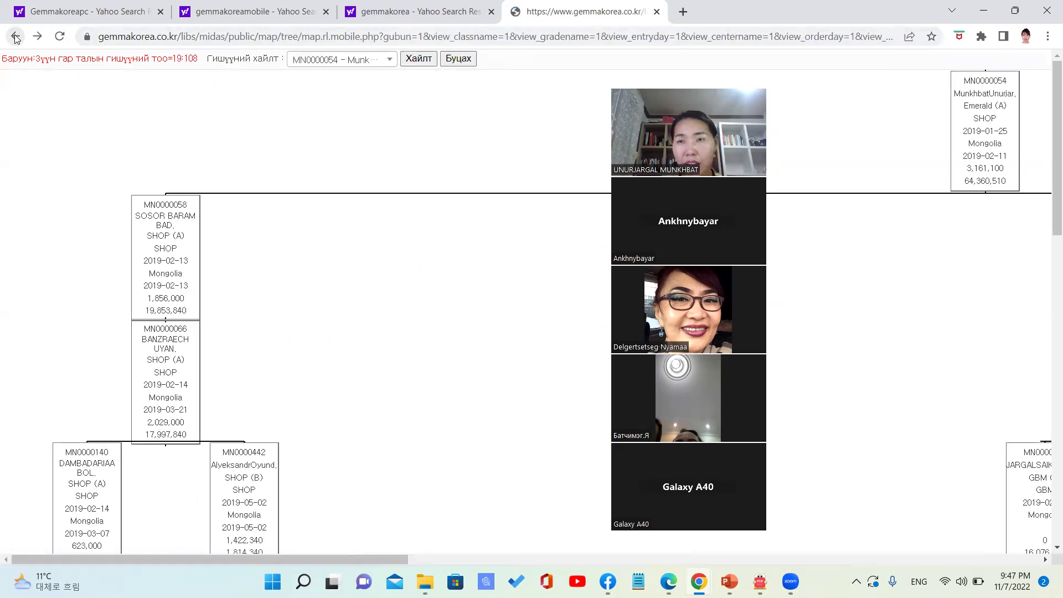
{"action": "left_click", "coordinate": [16, 37]}
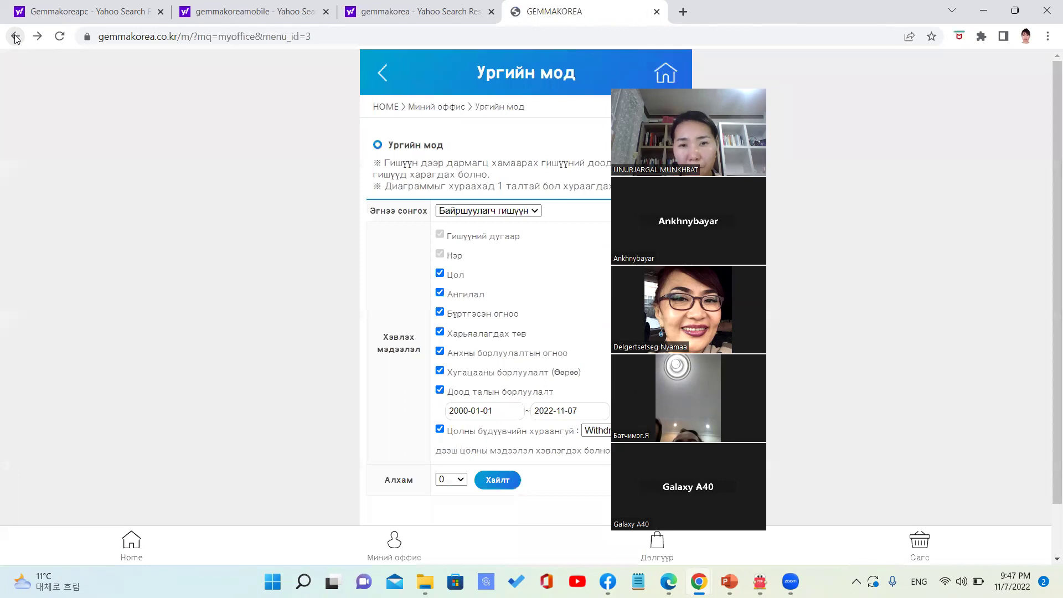
{"action": "left_click", "coordinate": [440, 430]}
{"action": "left_click", "coordinate": [441, 391]}
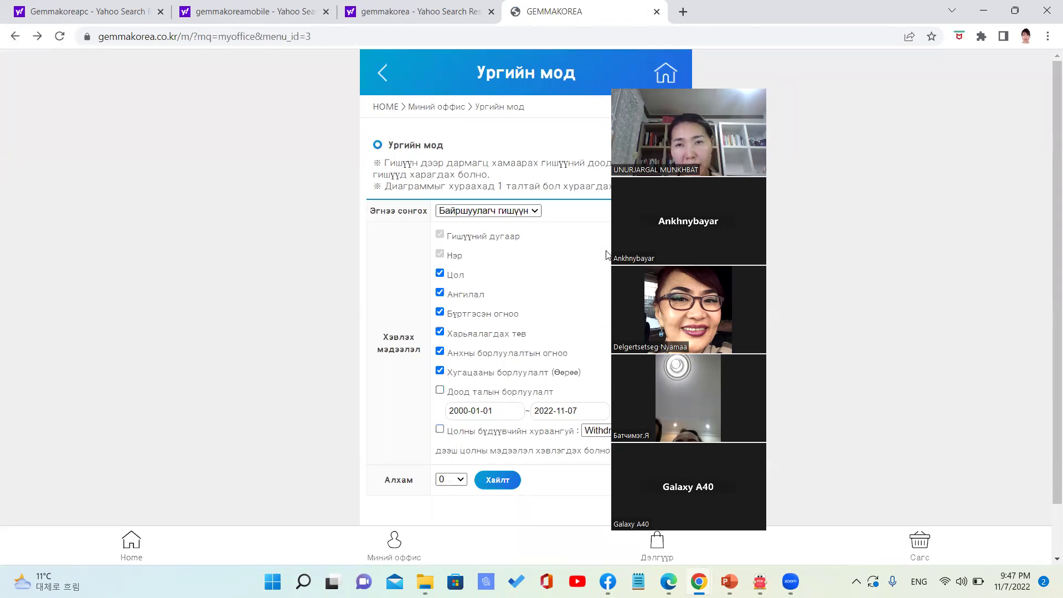
{"action": "left_click_drag", "start_coordinate": [681, 87], "coordinate": [804, 68]}
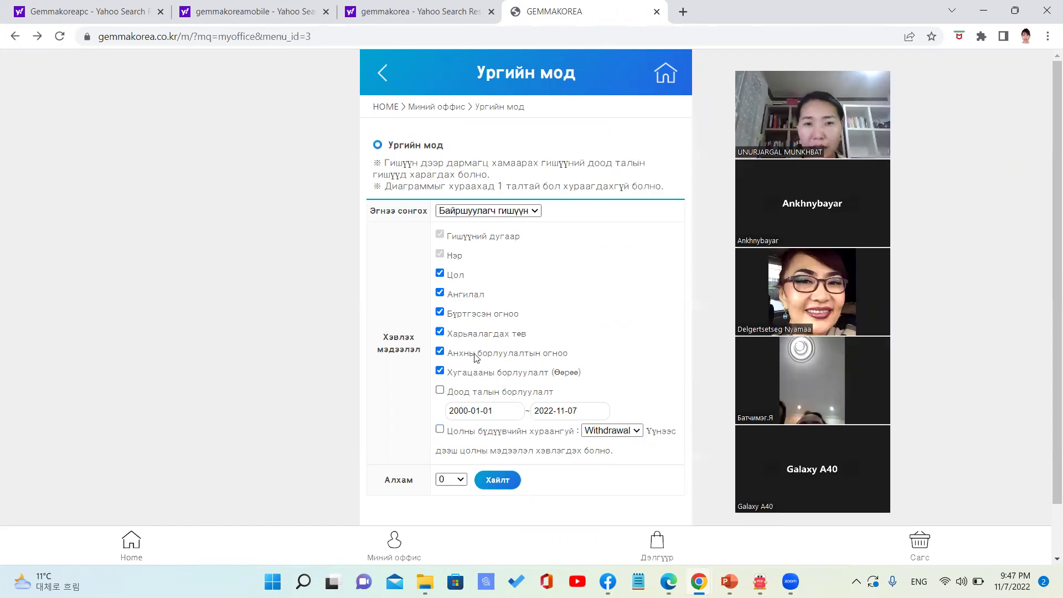
Exclude Хугацааны борлуулалт (Өөрөө), Анхны борлуулалтын огноо, Харьяалагдах төв and Ангилал from the printout and generate the family tree.
{"action": "left_click", "coordinate": [441, 372]}
{"action": "left_click", "coordinate": [441, 351]}
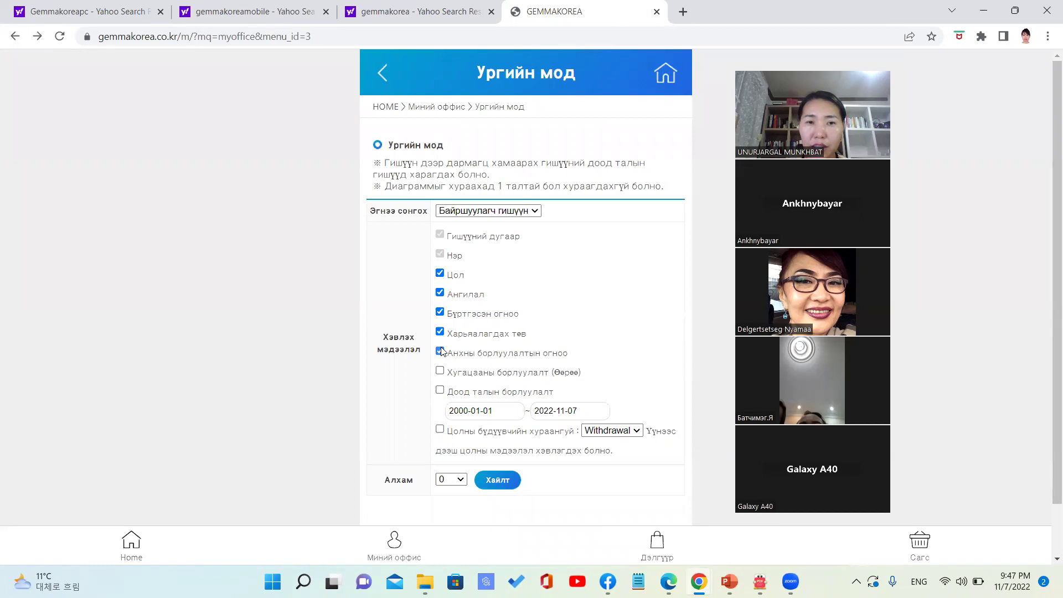
{"action": "left_click", "coordinate": [441, 332]}
{"action": "left_click", "coordinate": [440, 292]}
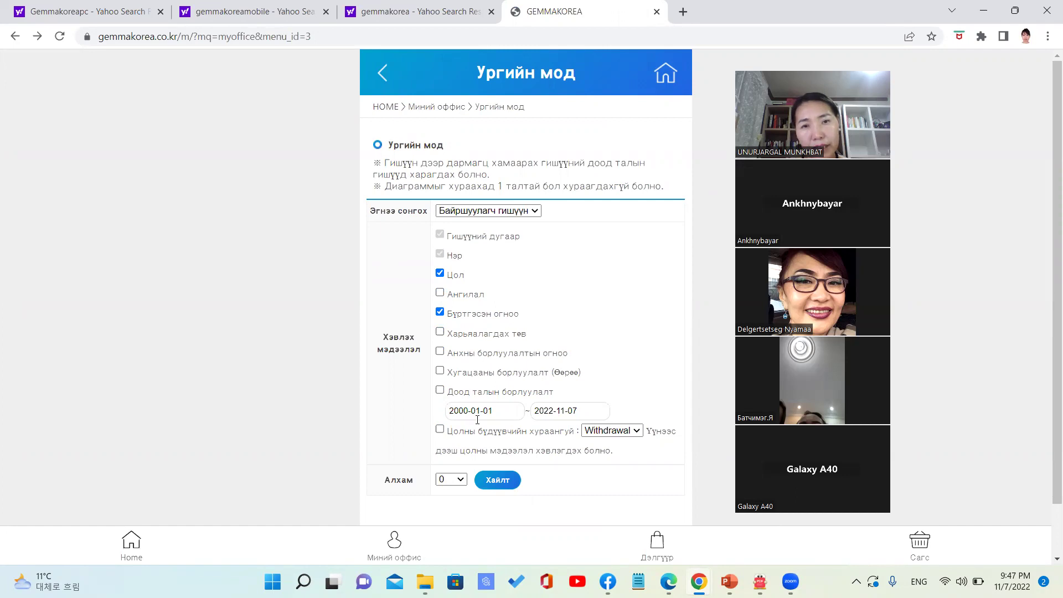
{"action": "left_click", "coordinate": [503, 481]}
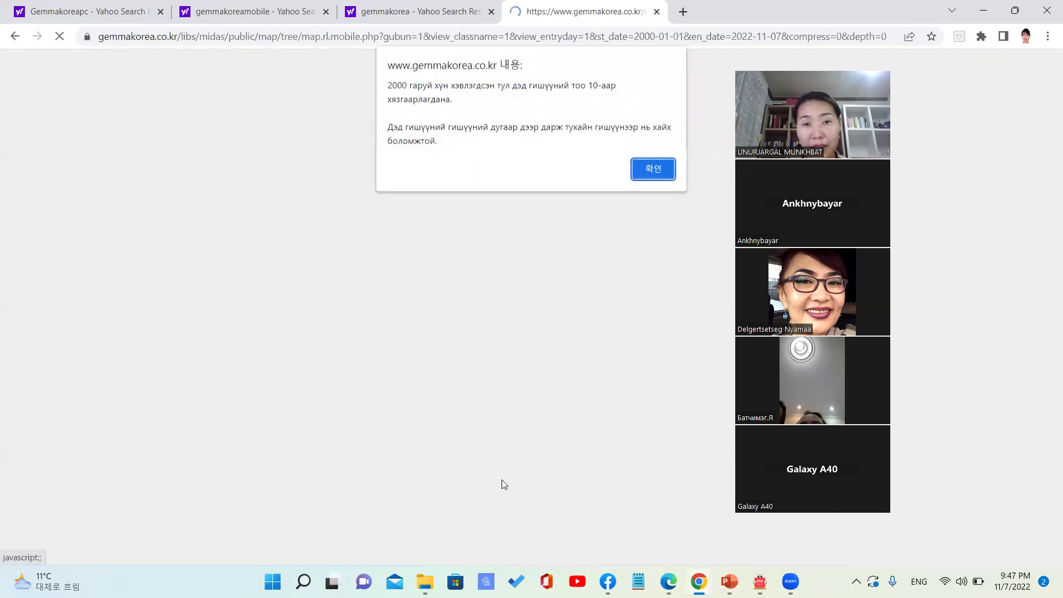
{"action": "left_click", "coordinate": [658, 169]}
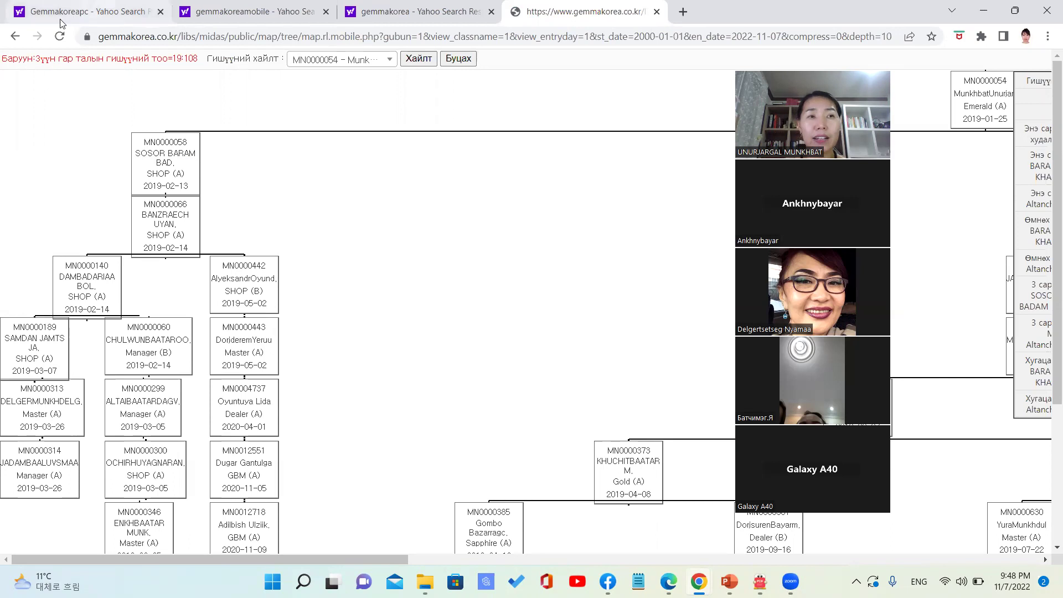
Return to the search form, enable Цолны бүдүүвчийн хураангуй with rank Ruby, and generate the condensed tree without the root member's details covering it.
{"action": "left_click", "coordinate": [15, 37]}
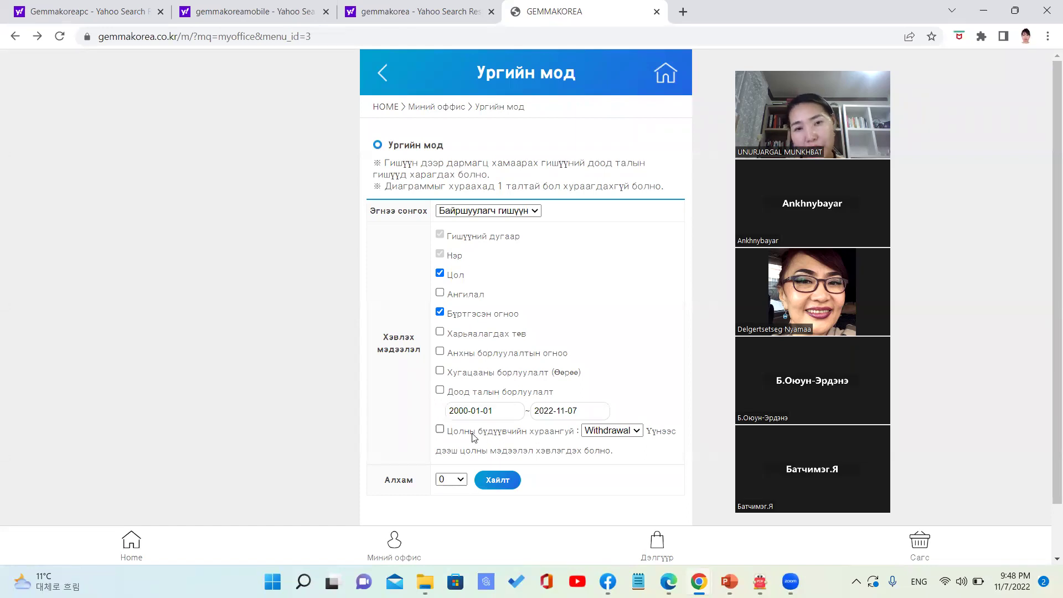
{"action": "left_click", "coordinate": [440, 430]}
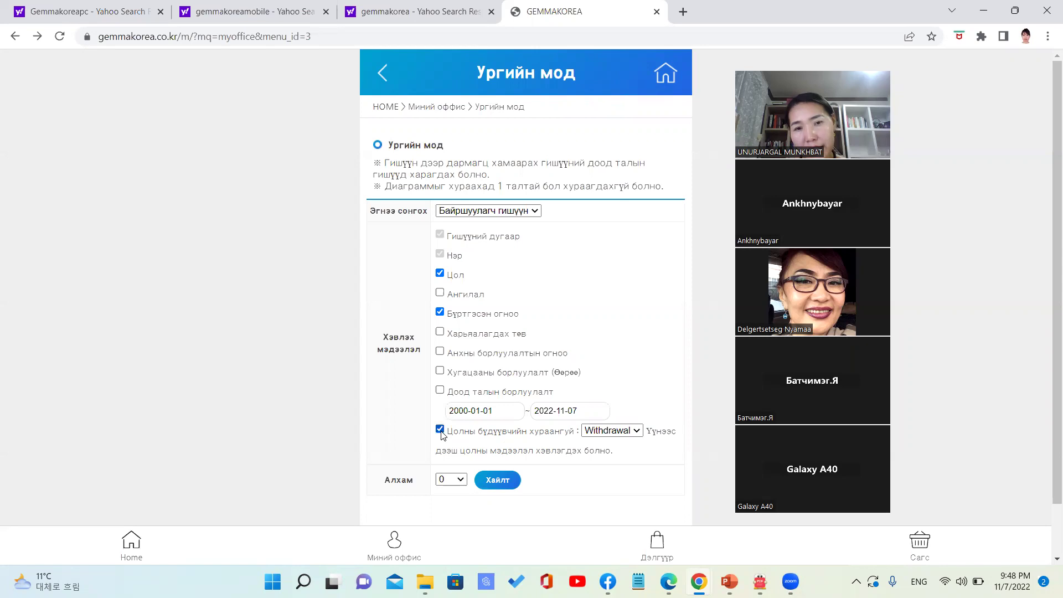
{"action": "left_click", "coordinate": [638, 433]}
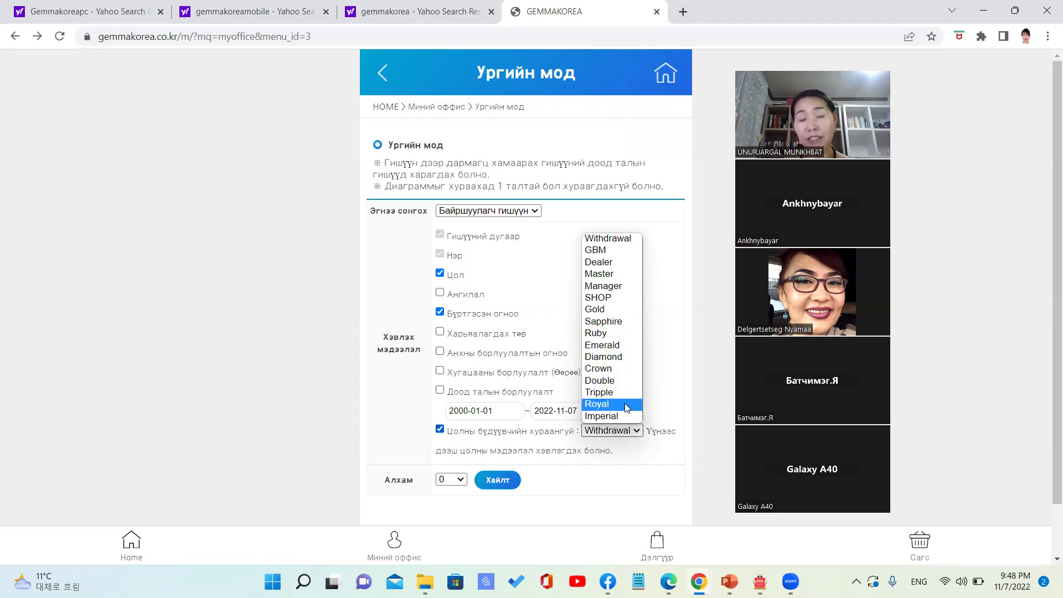
{"action": "left_click", "coordinate": [619, 339]}
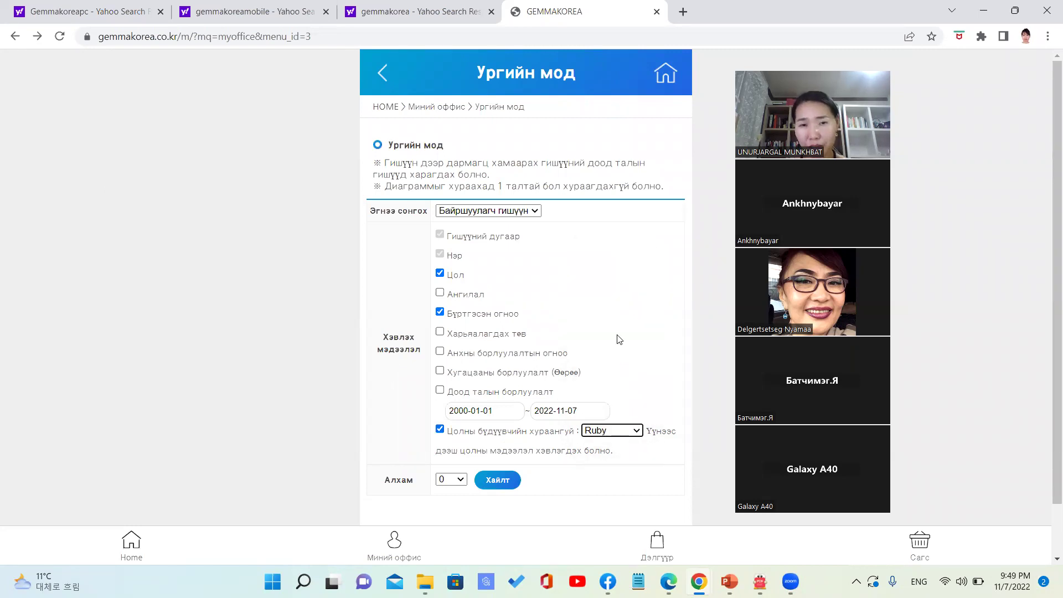
{"action": "left_click", "coordinate": [495, 481]}
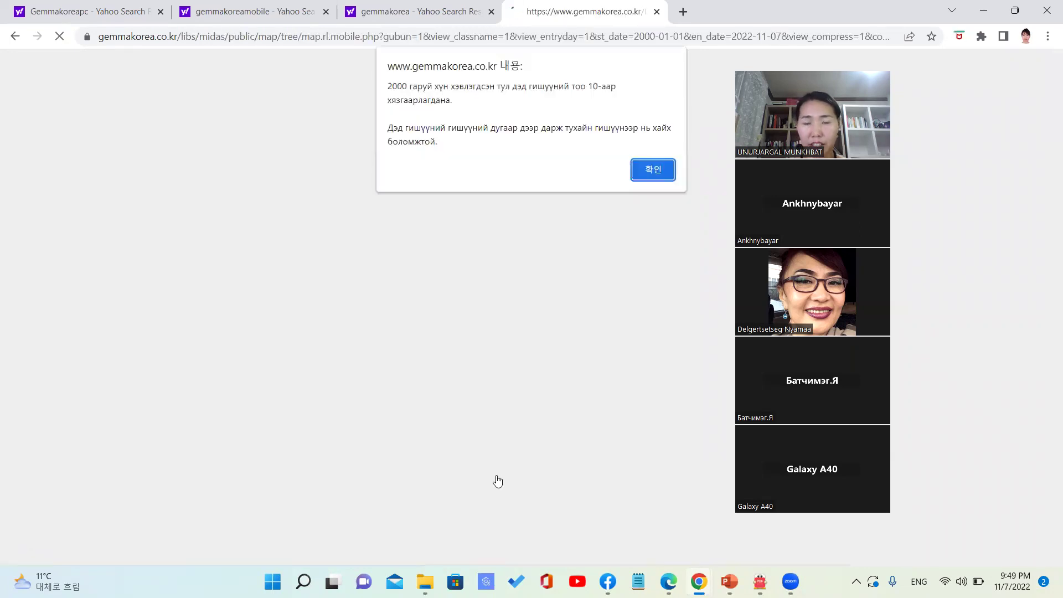
{"action": "left_click", "coordinate": [653, 170]}
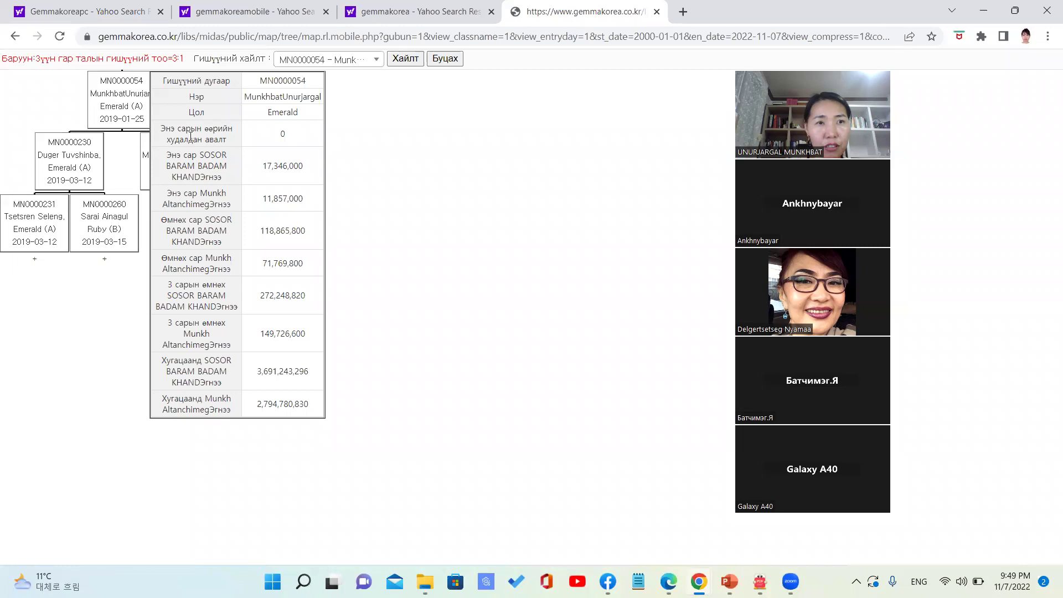
{"action": "left_click", "coordinate": [233, 117]}
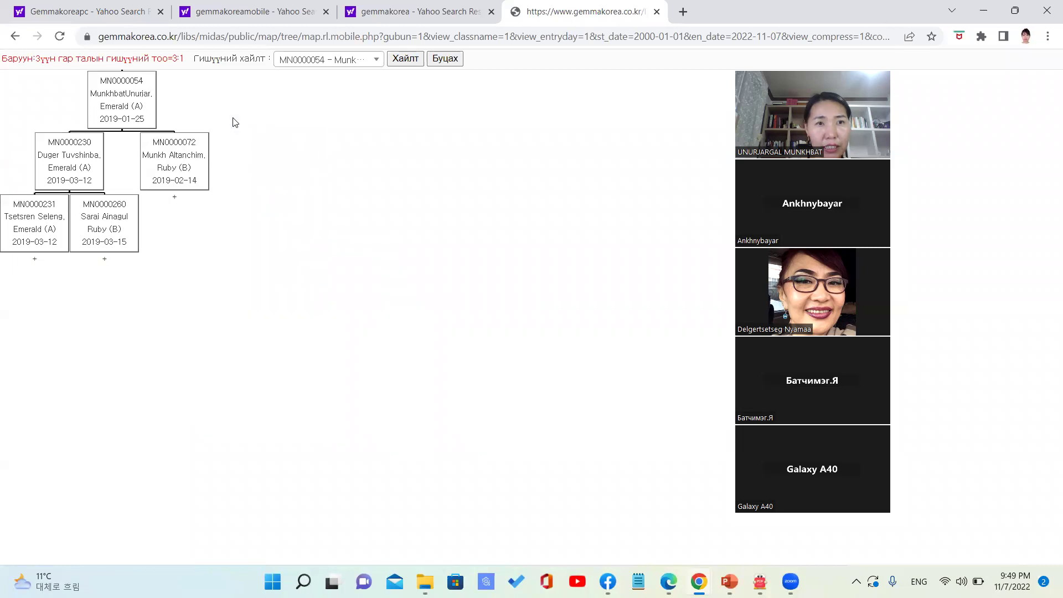
Open the tree of the Ruby (B) member directly below the root and try to go further from that member's top node.
{"action": "left_click", "coordinate": [183, 166]}
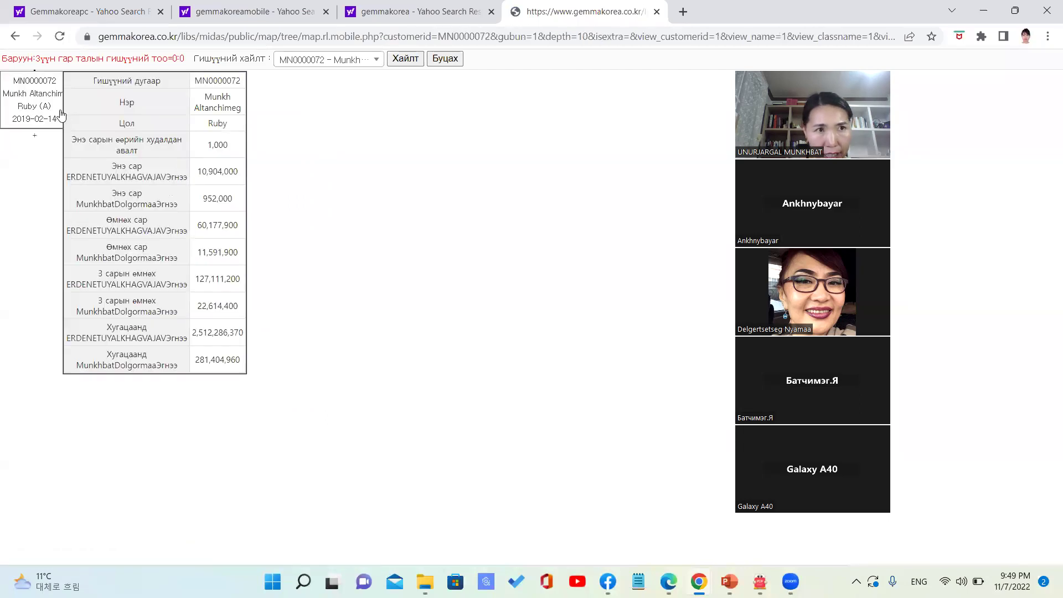
{"action": "left_click", "coordinate": [31, 107]}
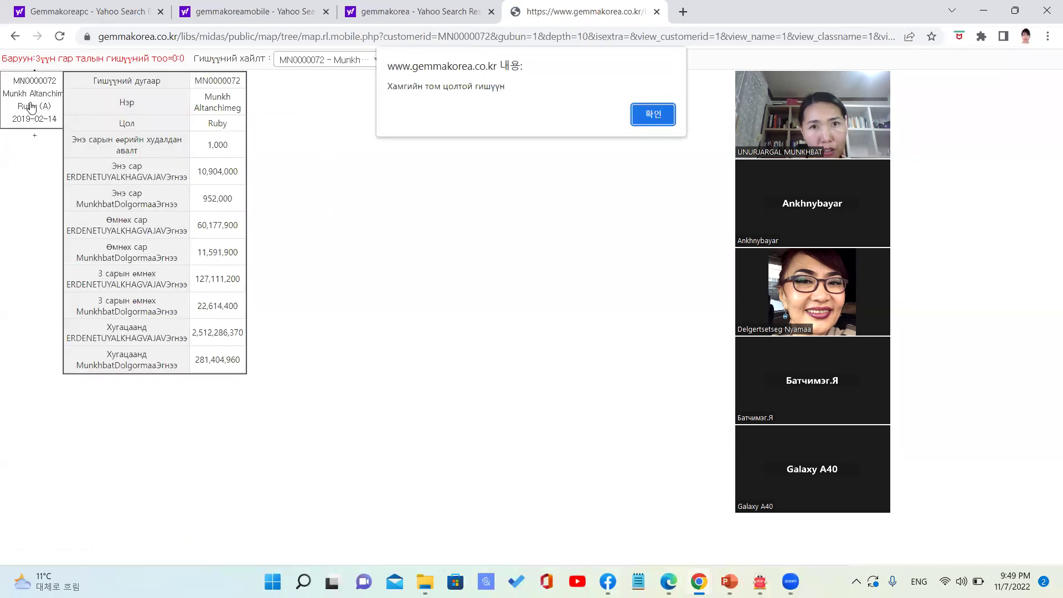
{"action": "left_click", "coordinate": [657, 119]}
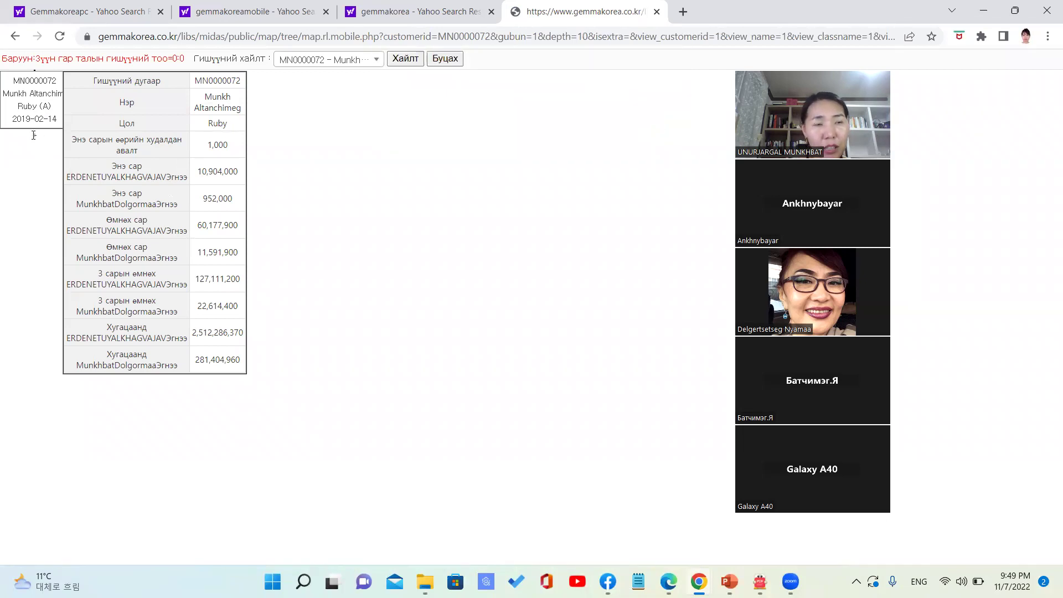
{"action": "left_click", "coordinate": [39, 113]}
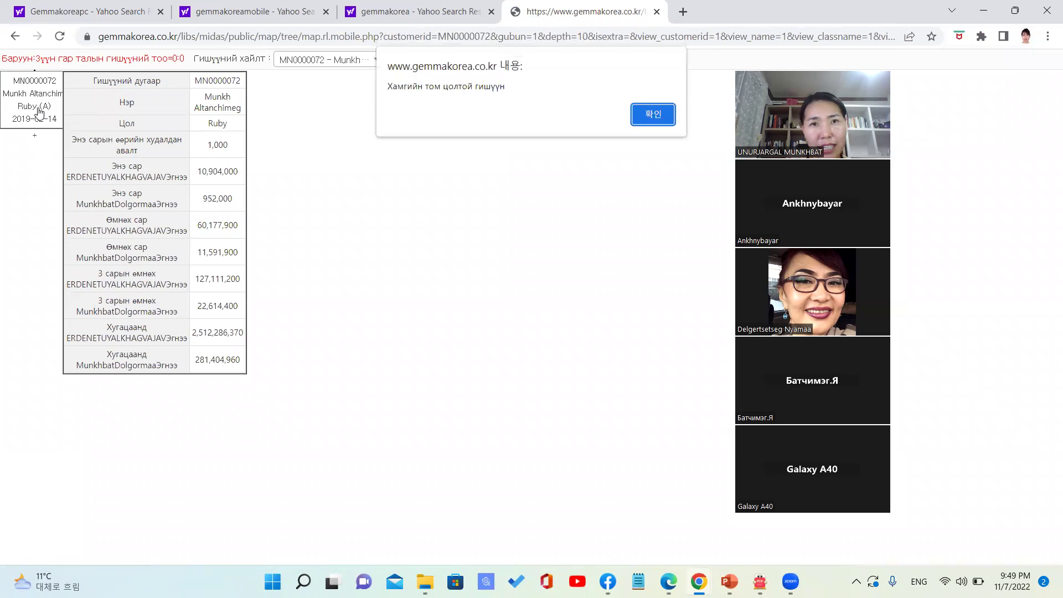
{"action": "left_click", "coordinate": [669, 118]}
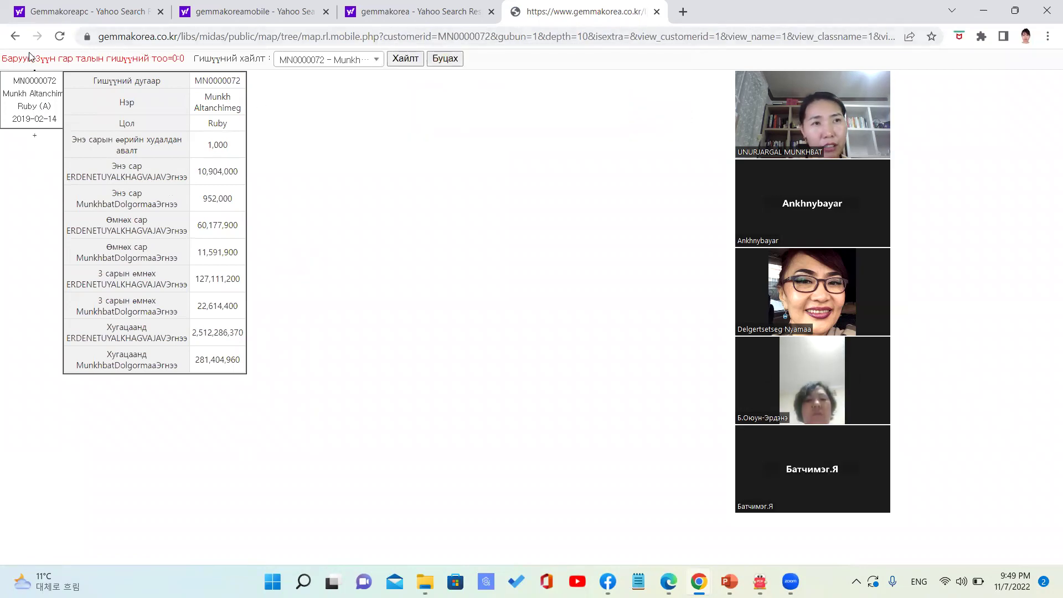
Return to the Ruby tree and follow the Emerald (A) branch down to the Ruby (A) member registered on 2019-10-23.
{"action": "left_click", "coordinate": [15, 39]}
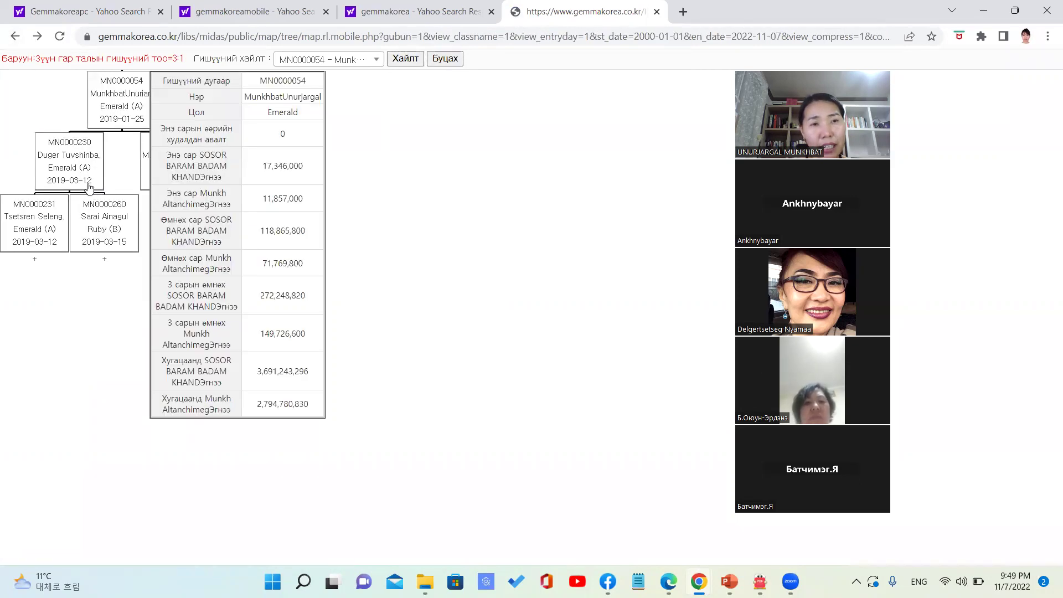
{"action": "left_click", "coordinate": [74, 172]}
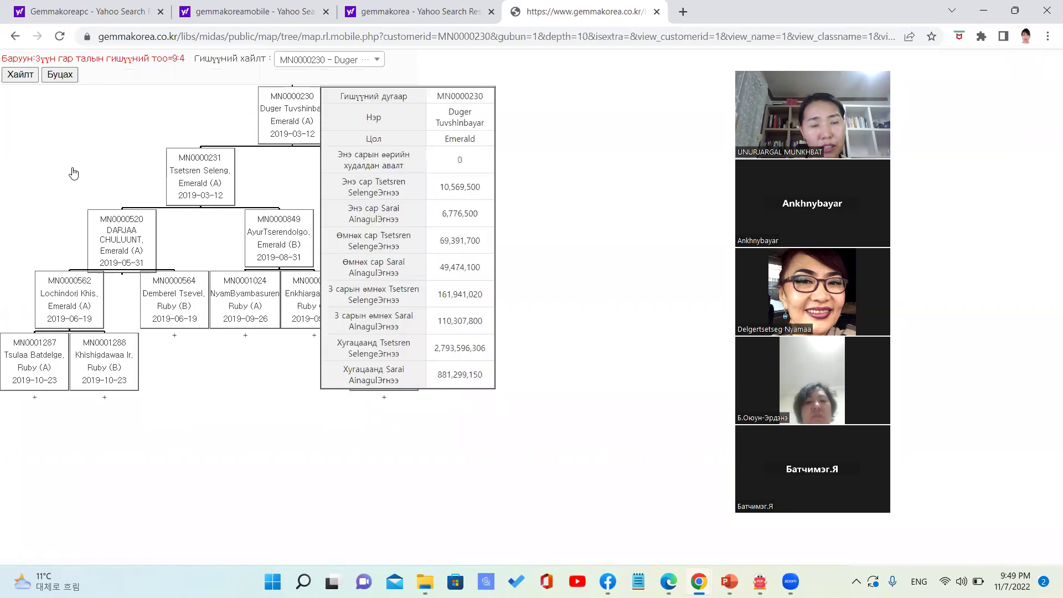
{"action": "left_click", "coordinate": [201, 180]}
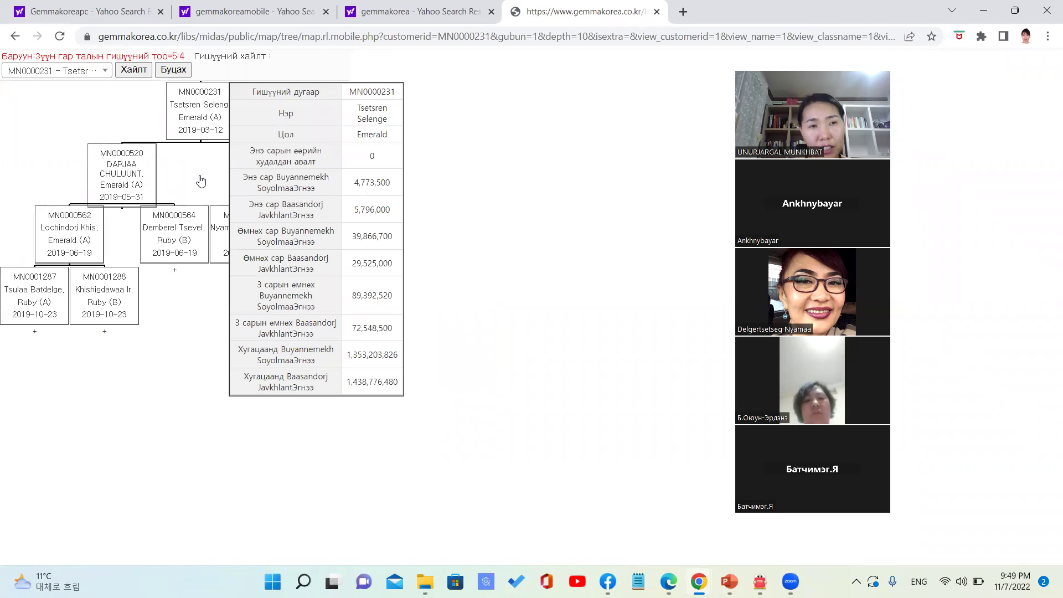
{"action": "left_click", "coordinate": [132, 183]}
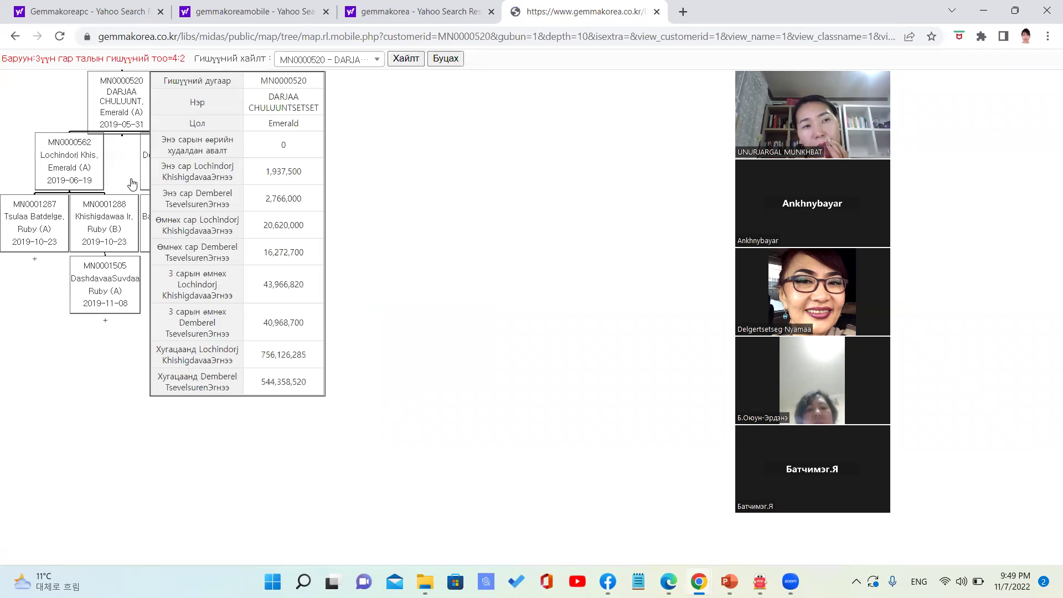
{"action": "left_click", "coordinate": [77, 175]}
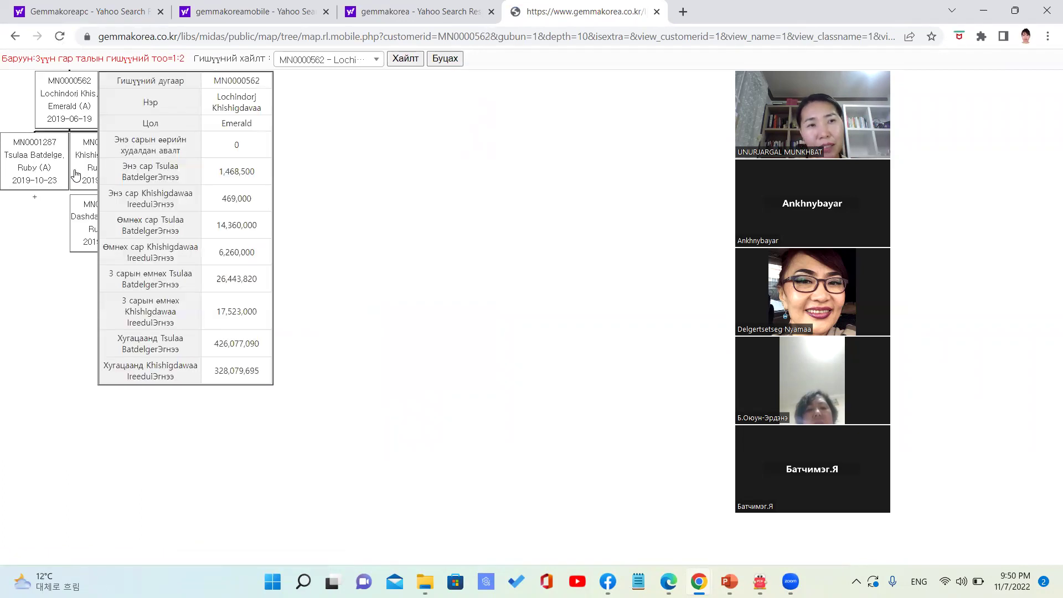
{"action": "left_click", "coordinate": [25, 167]}
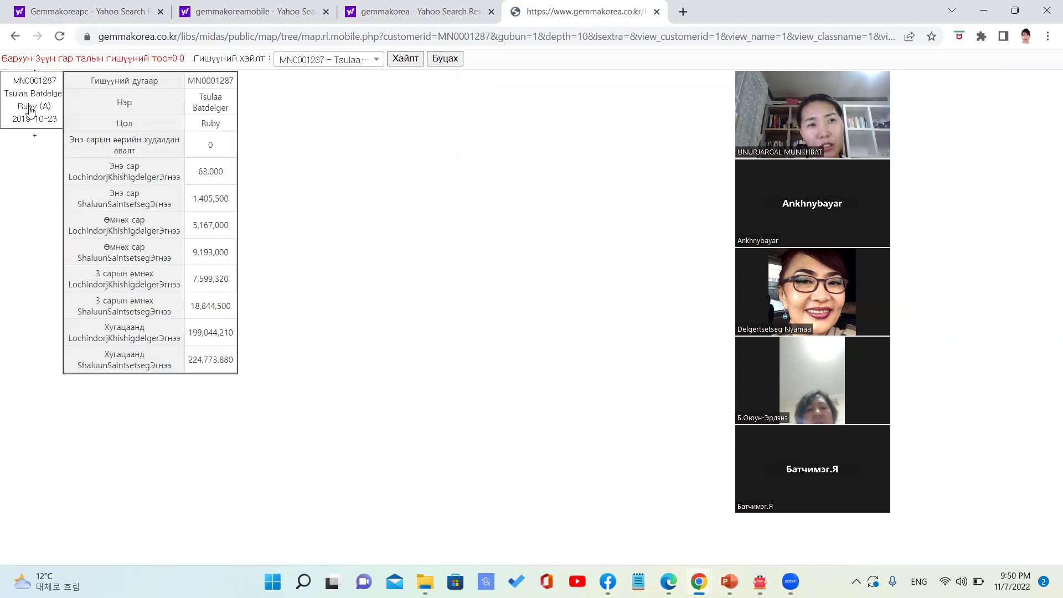
{"action": "left_click", "coordinate": [29, 110]}
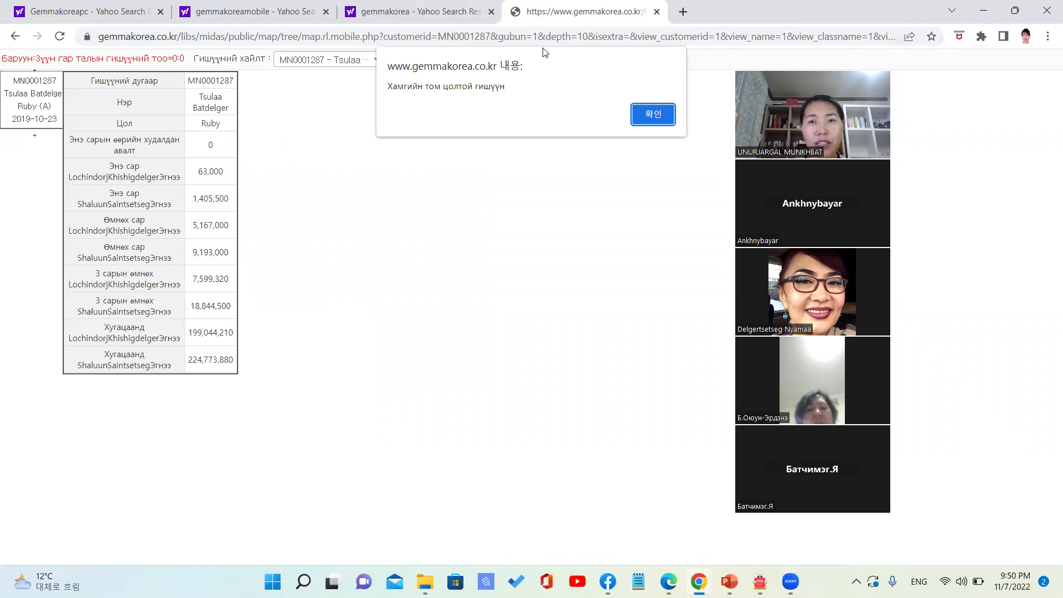
{"action": "left_click", "coordinate": [663, 115]}
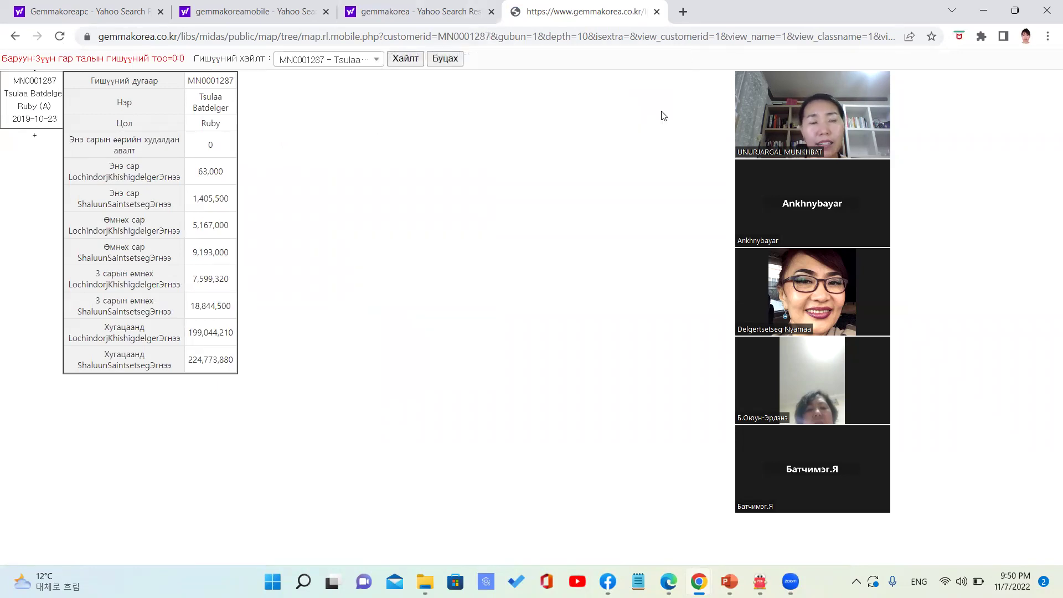
Return to the search form, set the Цолны бүдүүвчийн хураангуй rank to Gold, and generate the tree without the root member's details covering it.
{"action": "left_click", "coordinate": [17, 37]}
{"action": "left_click", "coordinate": [16, 37]}
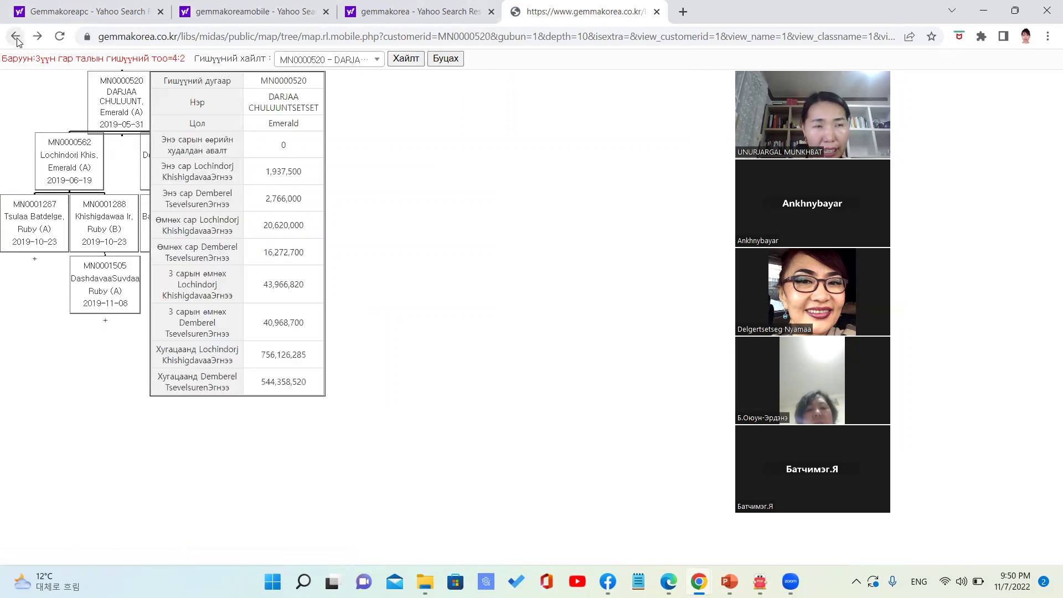
{"action": "left_click", "coordinate": [16, 37]}
{"action": "left_click", "coordinate": [16, 37]}
{"action": "left_click", "coordinate": [16, 38]}
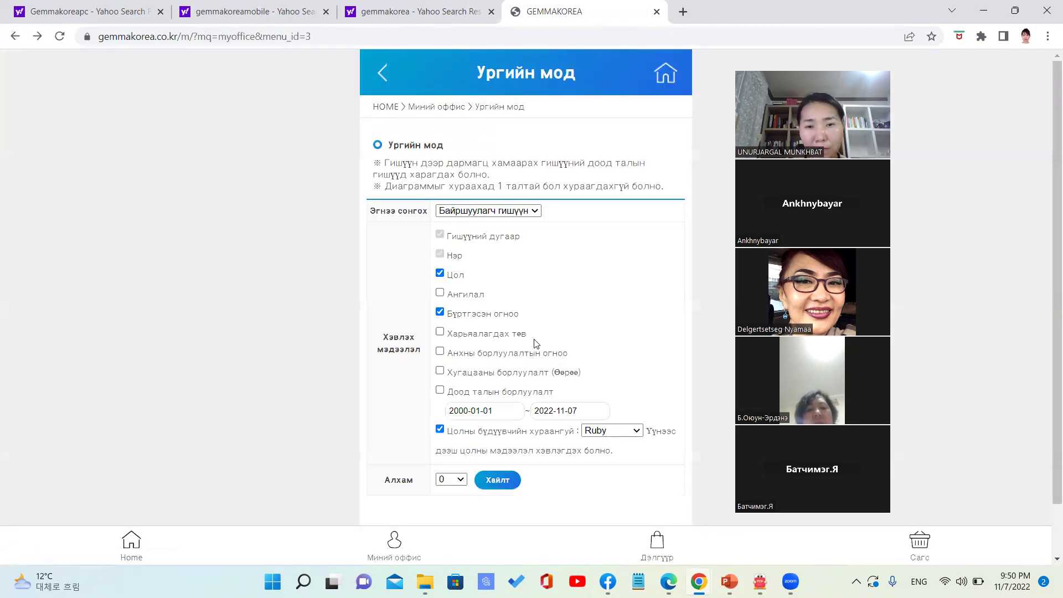
{"action": "left_click", "coordinate": [638, 432]}
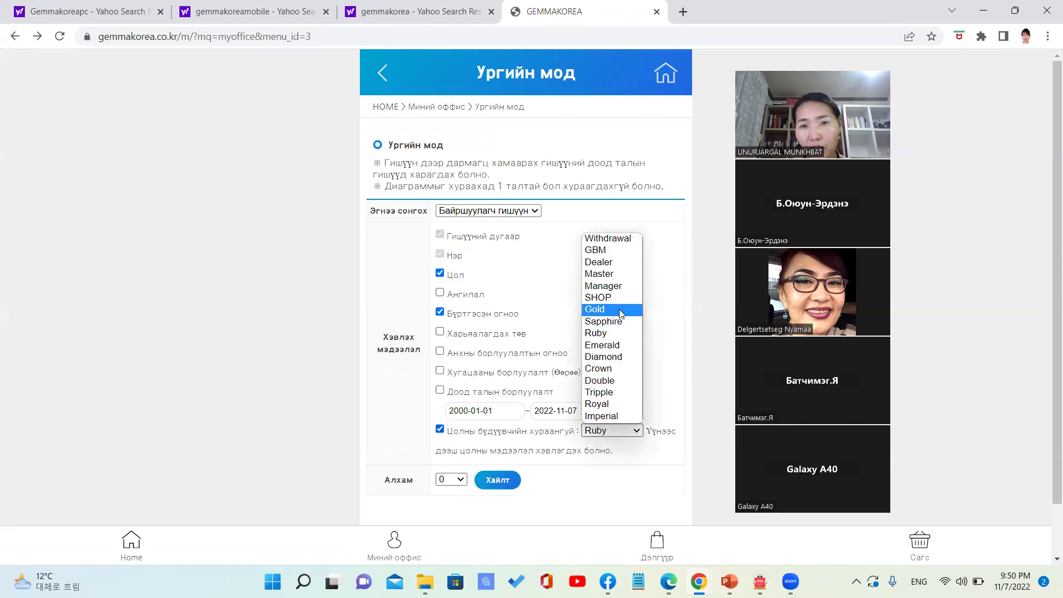
{"action": "left_click", "coordinate": [618, 310]}
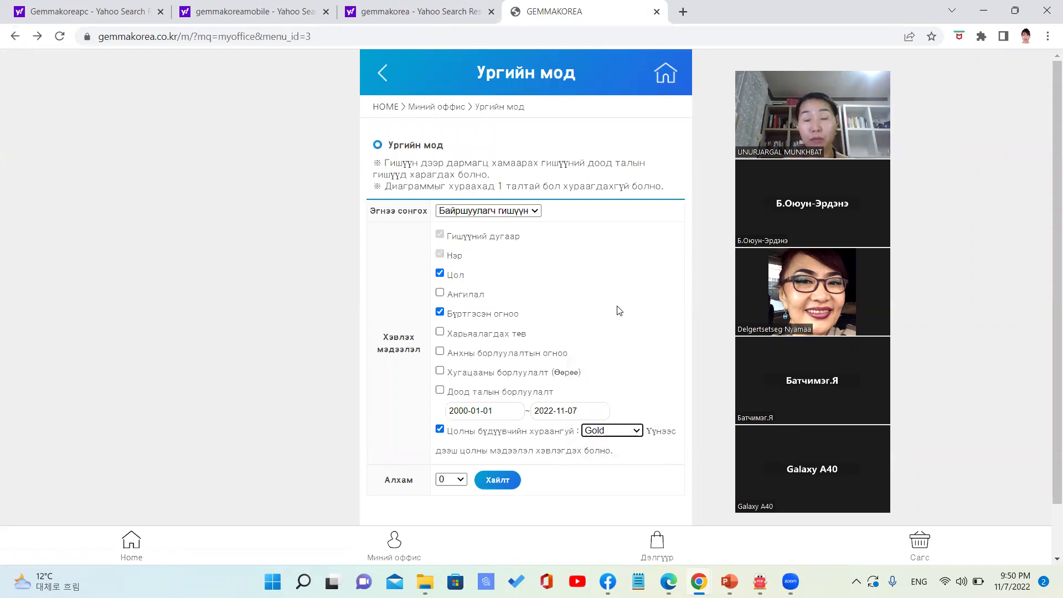
{"action": "left_click", "coordinate": [510, 486]}
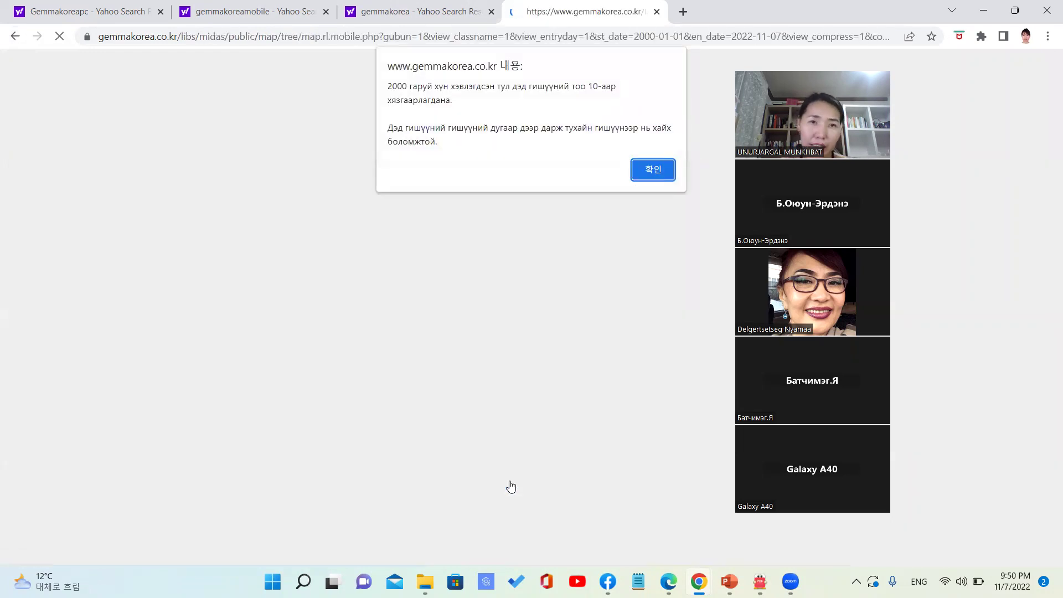
{"action": "left_click", "coordinate": [668, 175]}
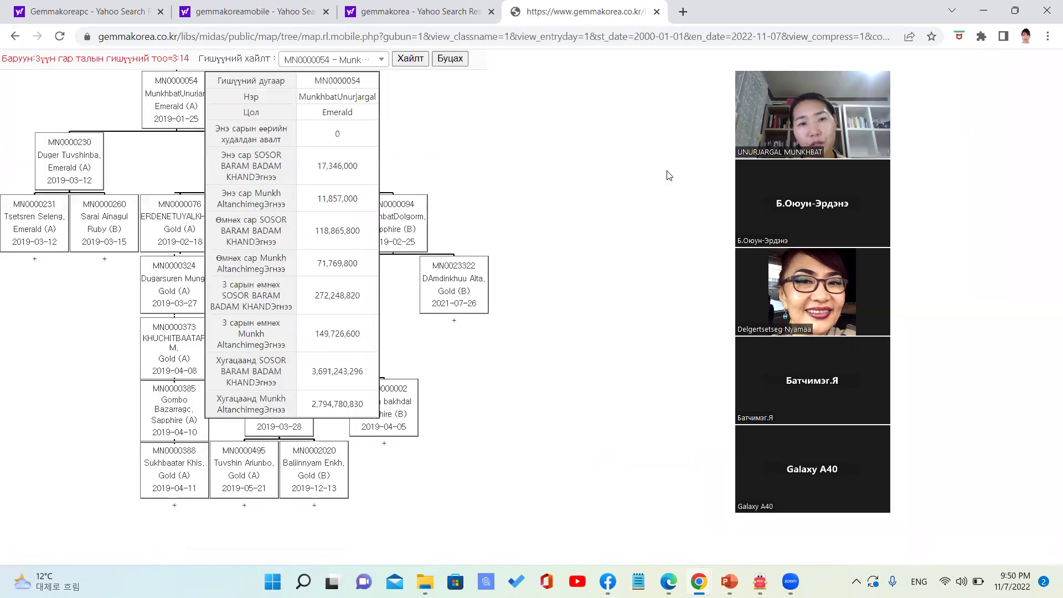
{"action": "left_click", "coordinate": [339, 188]}
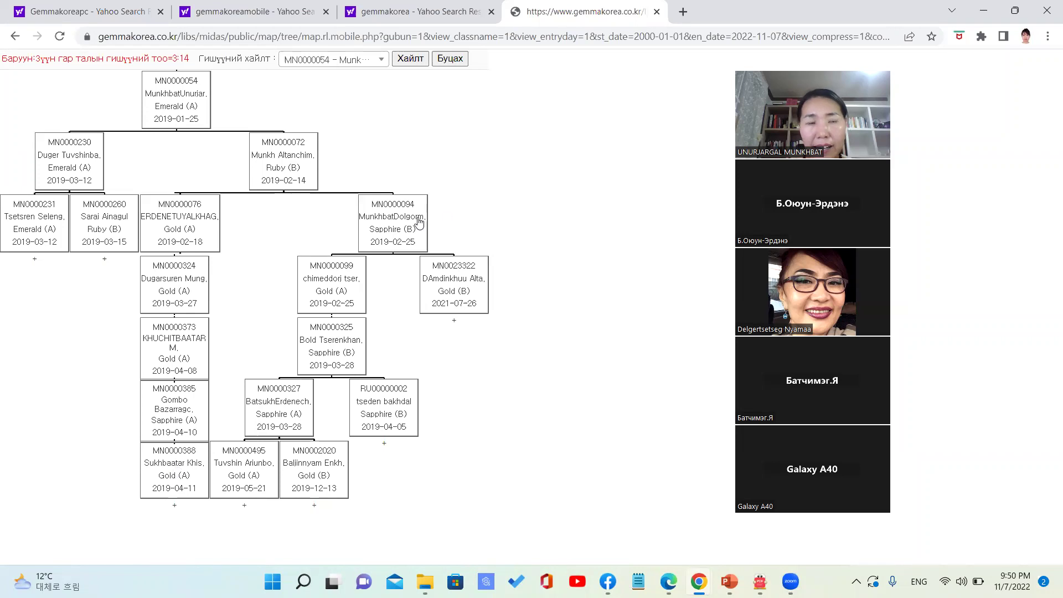
Return to the search form, switch Эгнээ сонгох to Урилсан гишүүн, and generate the condensed tree of invited members.
{"action": "left_click", "coordinate": [16, 37]}
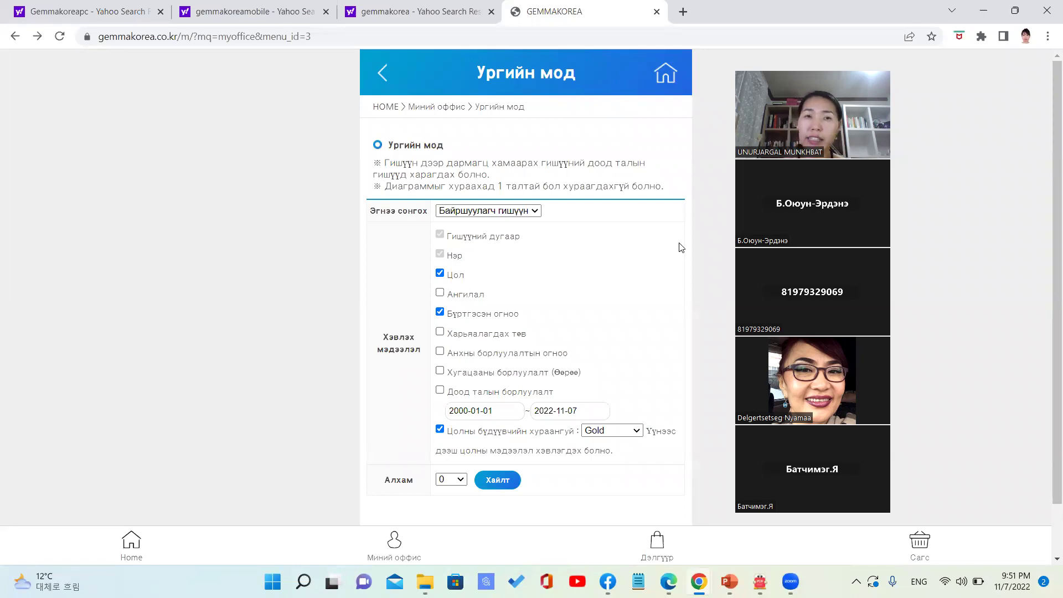
{"action": "left_click", "coordinate": [535, 212]}
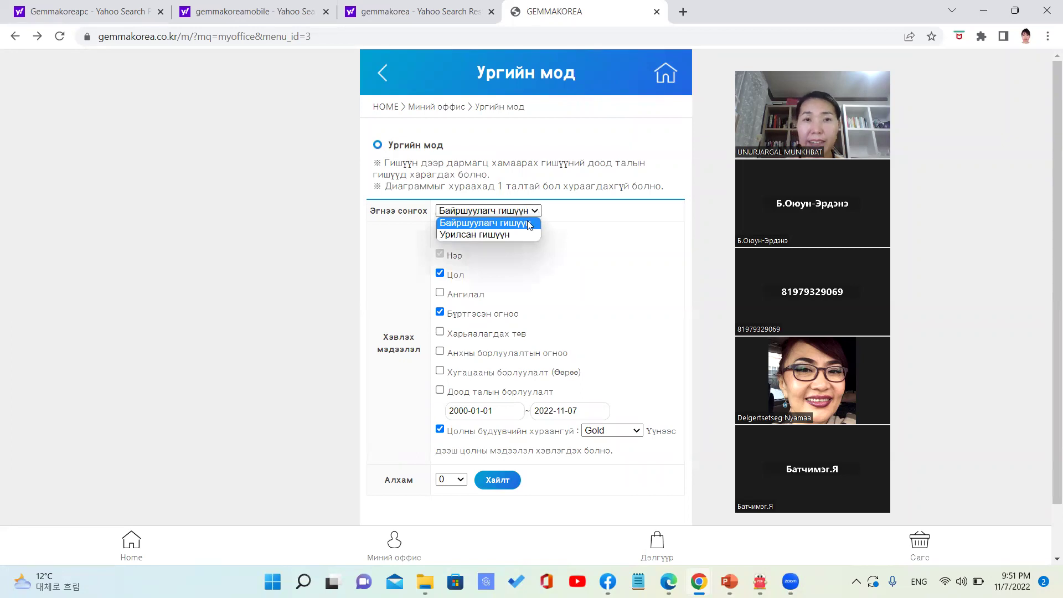
{"action": "left_click", "coordinate": [509, 235]}
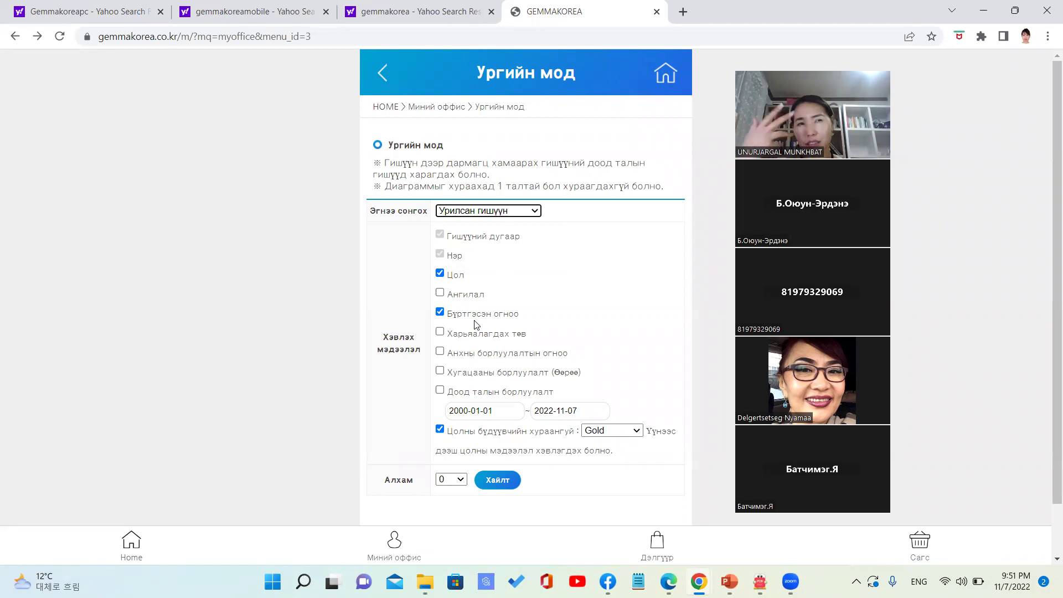
{"action": "left_click", "coordinate": [490, 484]}
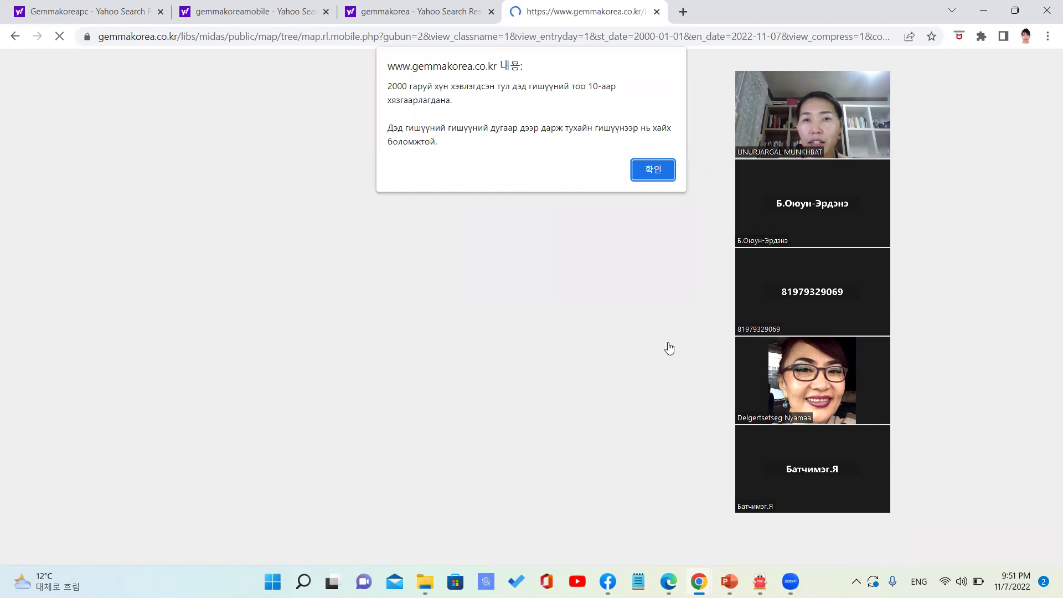
{"action": "left_click", "coordinate": [656, 171]}
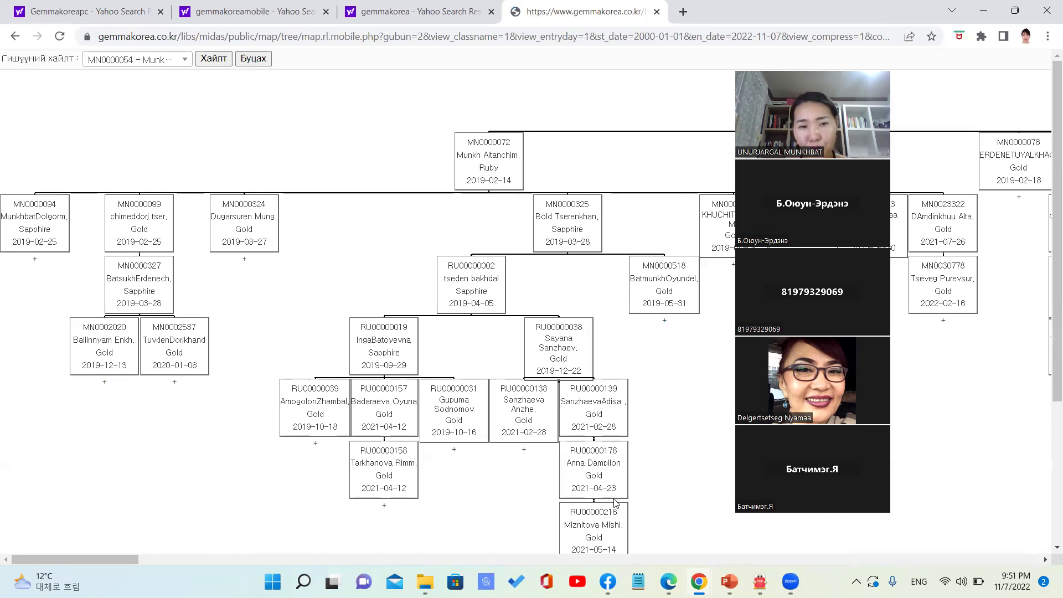
{"action": "left_click_drag", "start_coordinate": [77, 552], "coordinate": [938, 520]}
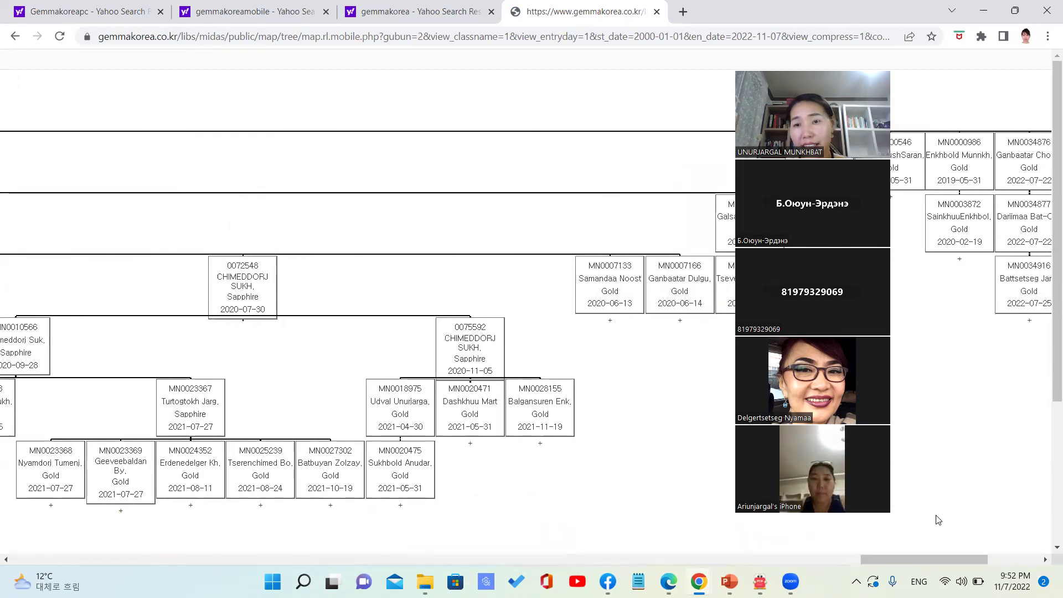